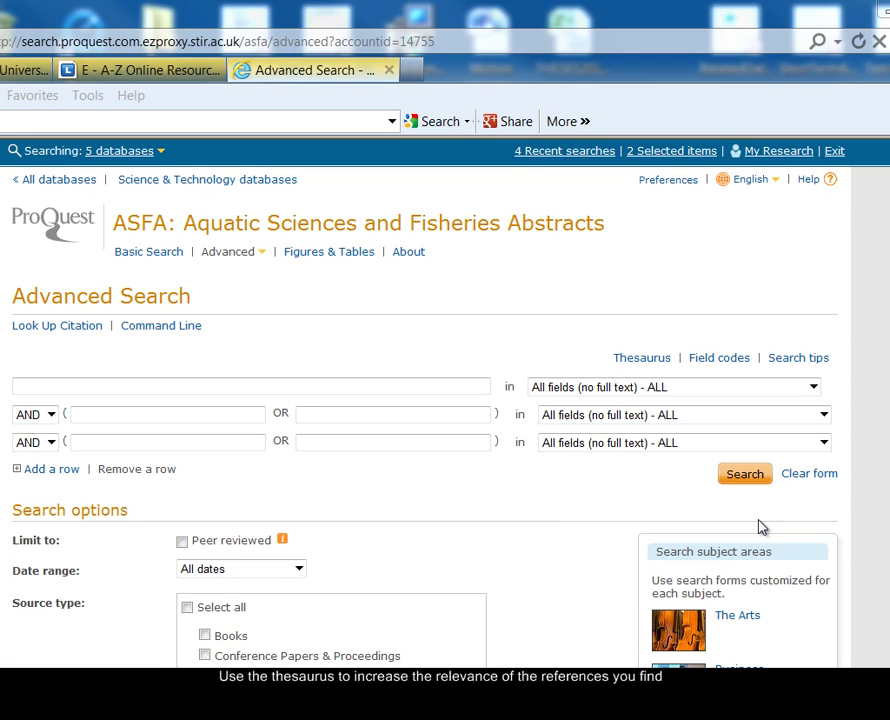
- Open the ASFA subject thesaurus and enter 'physiology' as the term to look up
click(631, 362)
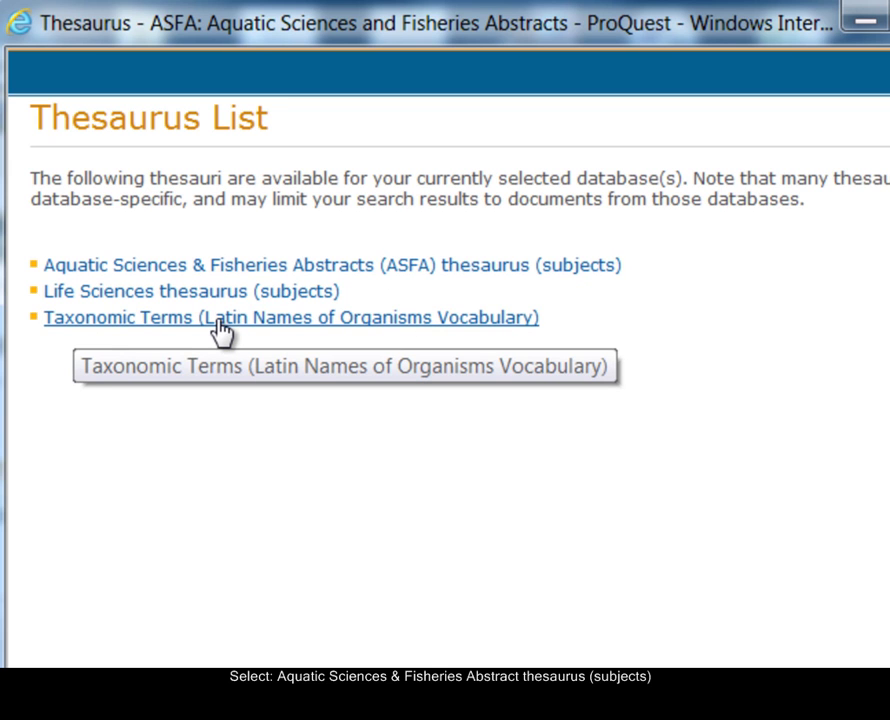
click(525, 270)
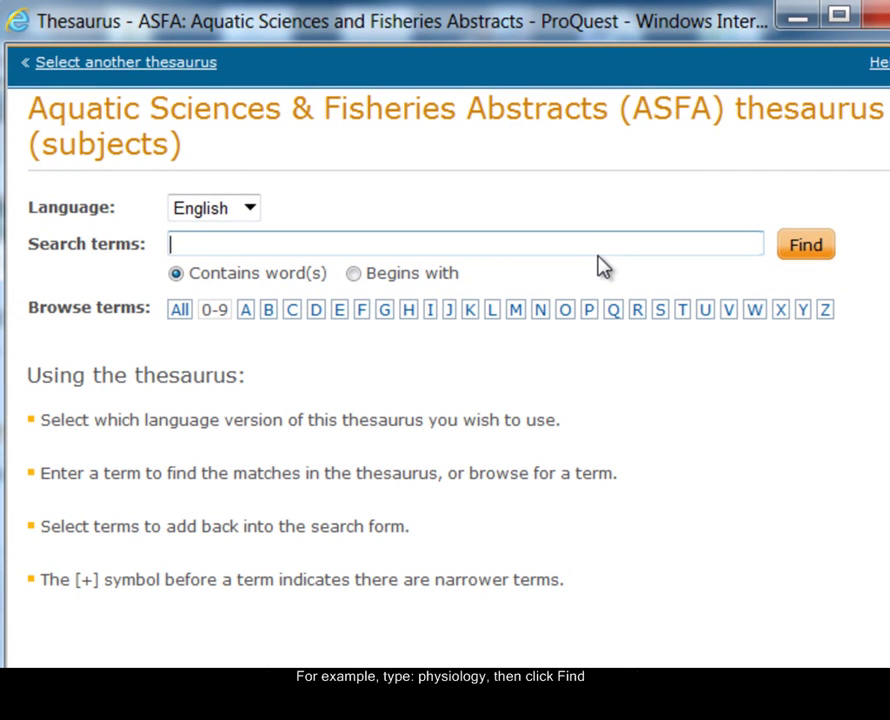
text(physiology)
- Look up 'physiology' and show the Fish physiology entry's scope notes and related terms
click(812, 248)
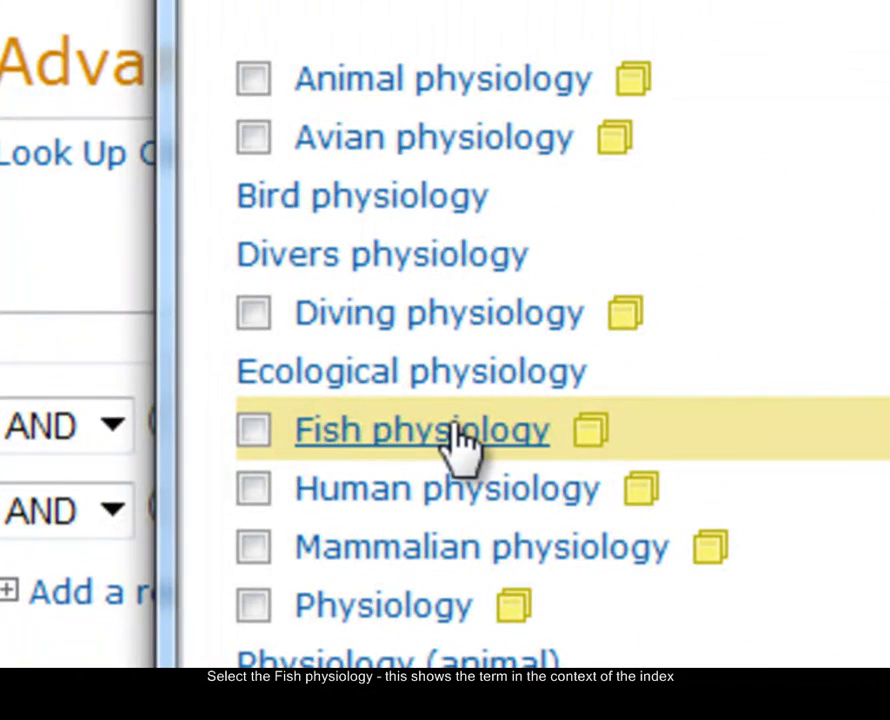
click(458, 432)
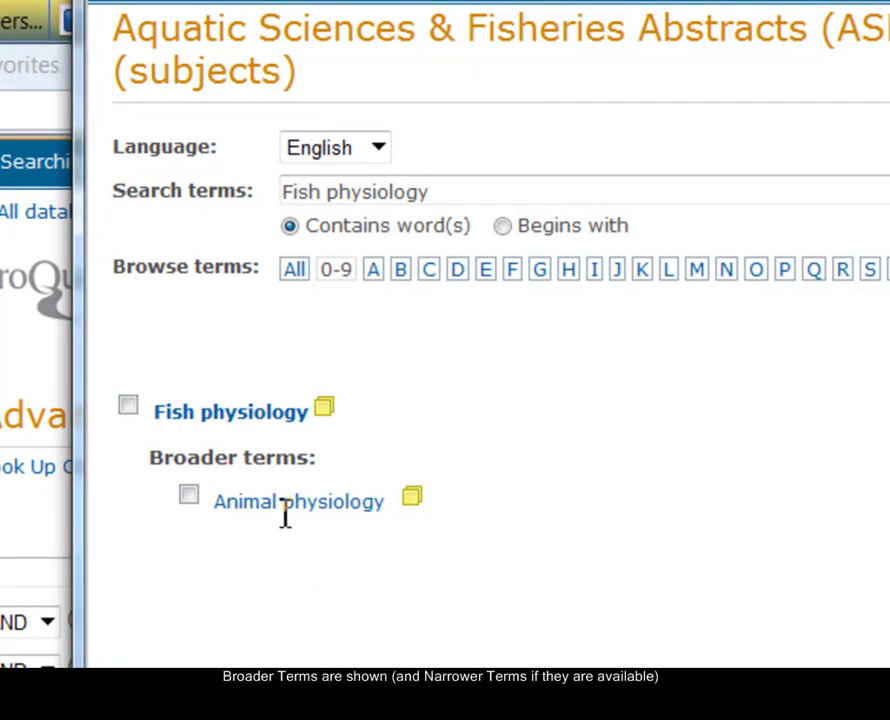
click(325, 408)
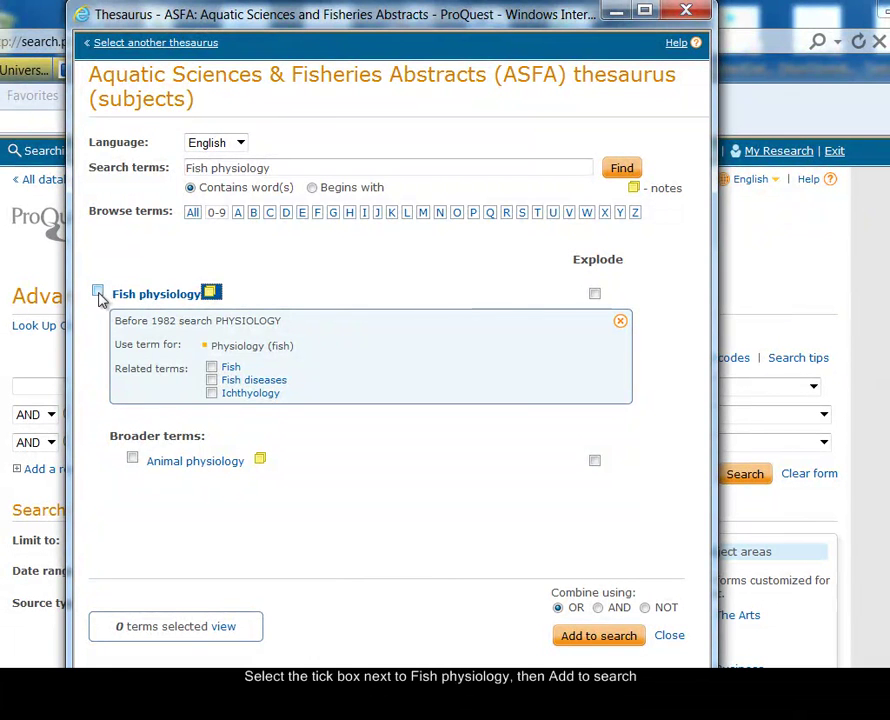
- Add exploded Fish physiology to Advanced Search and run it, getting 18169 results
click(97, 291)
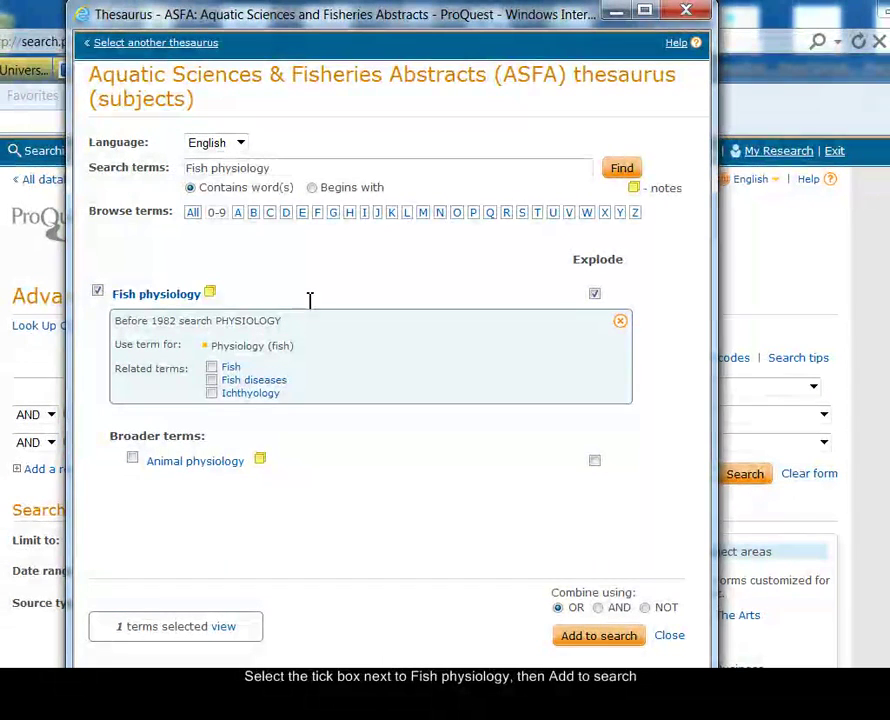
click(590, 640)
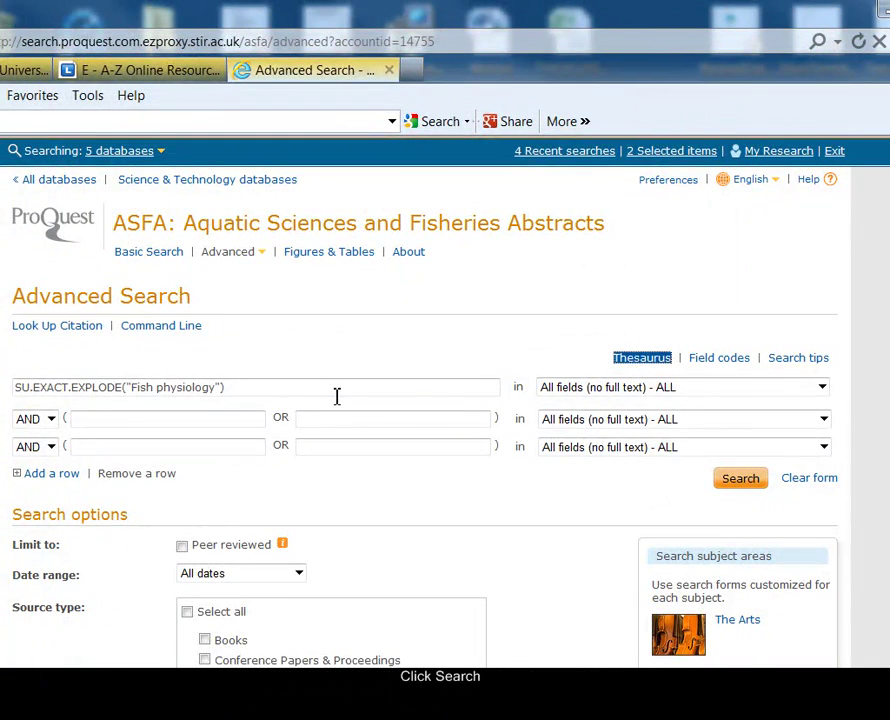
click(745, 488)
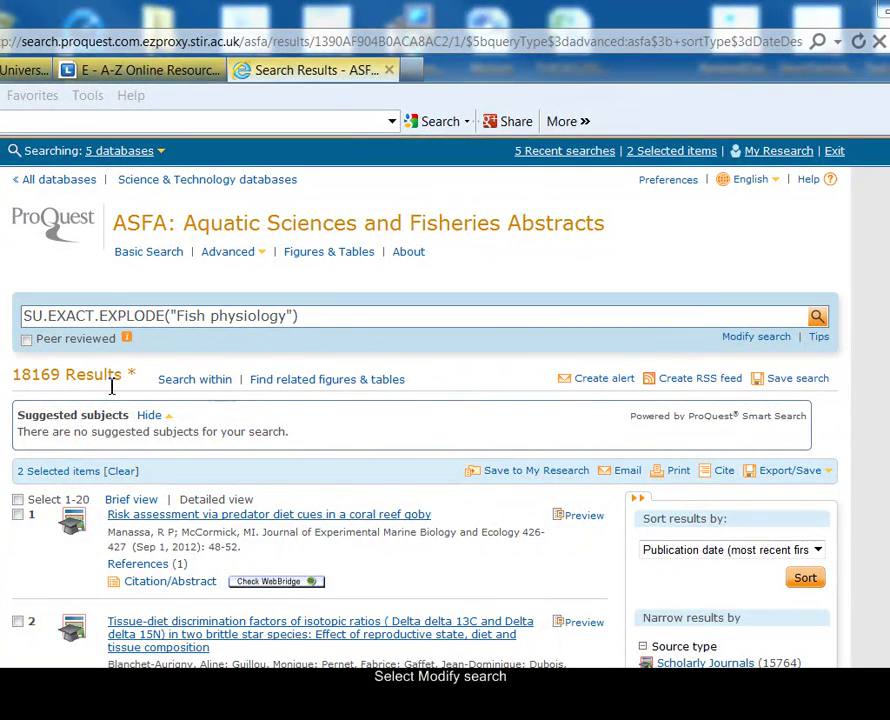
- Return to the query and look up 'pollution' in the ASFA thesaurus instead of 'physiology'
click(758, 339)
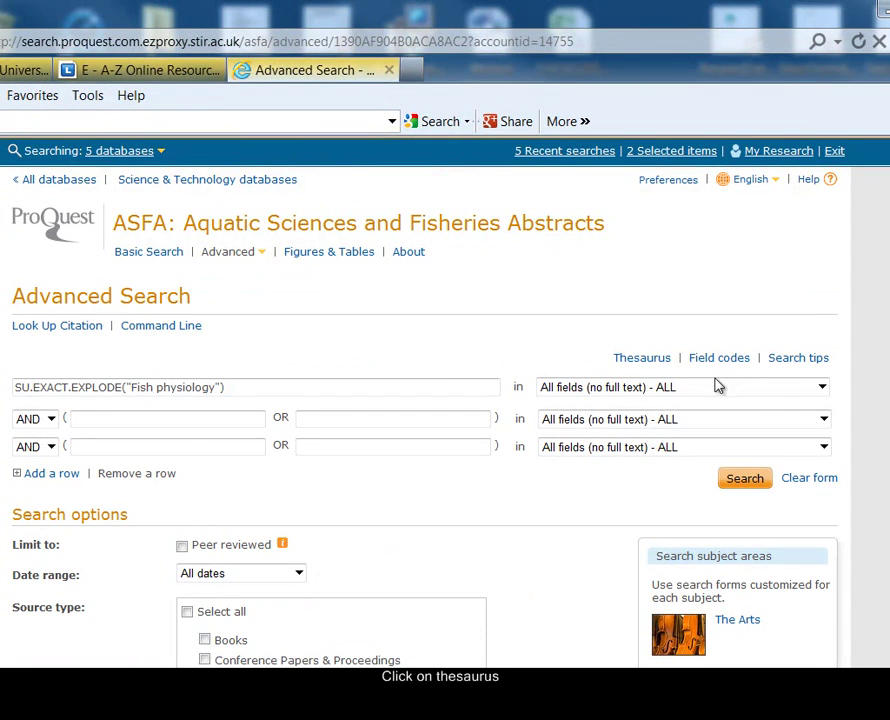
click(640, 358)
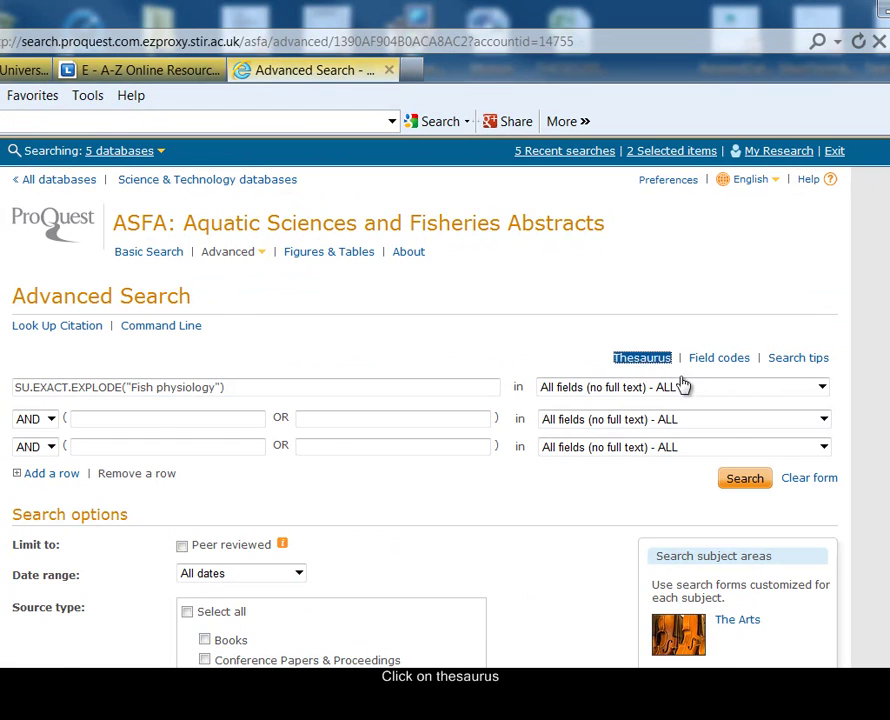
drag(332, 338, 189, 338)
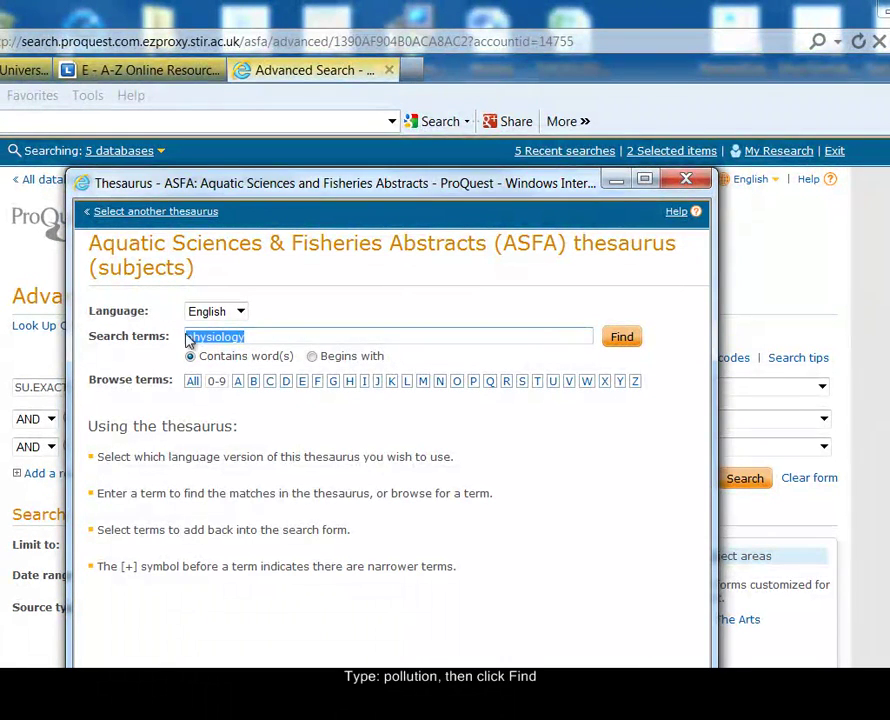
text(pollution)
click(626, 342)
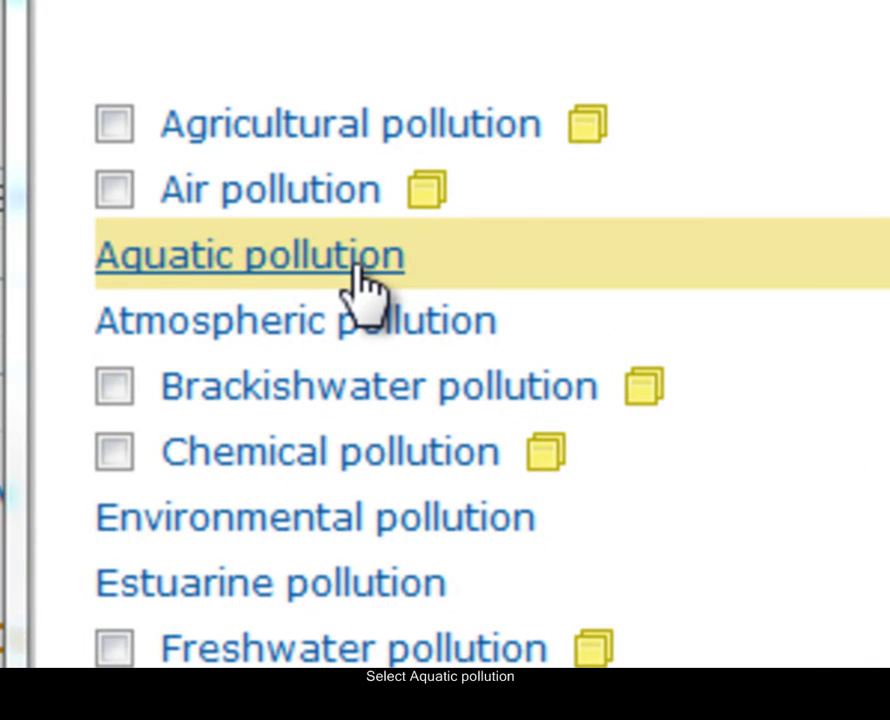
- Follow Aquatic pollution to Water pollution and tick it with Explode for its narrower terms
triple_click(226, 262)
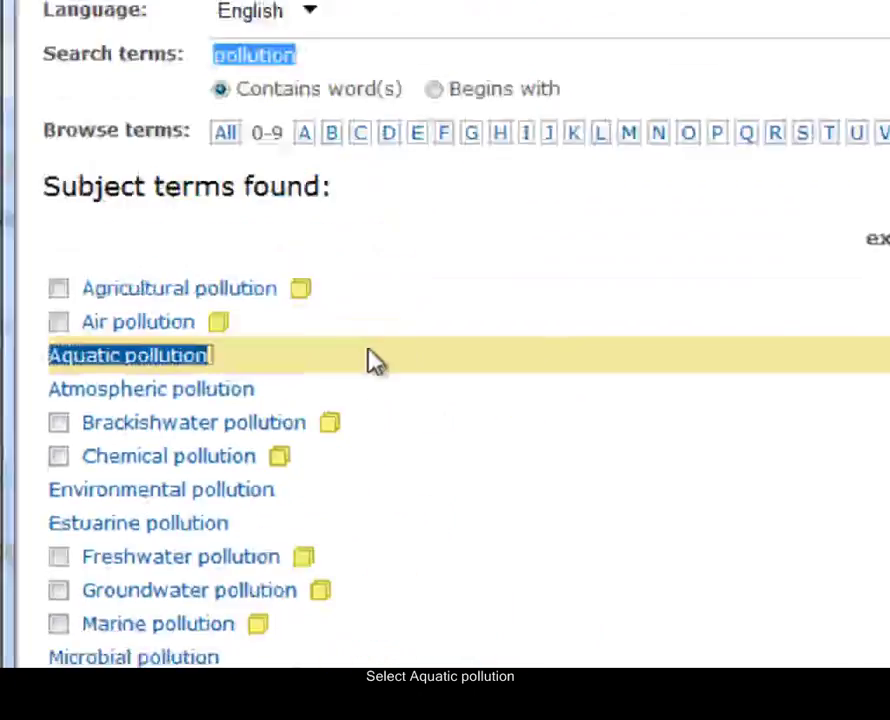
click(370, 360)
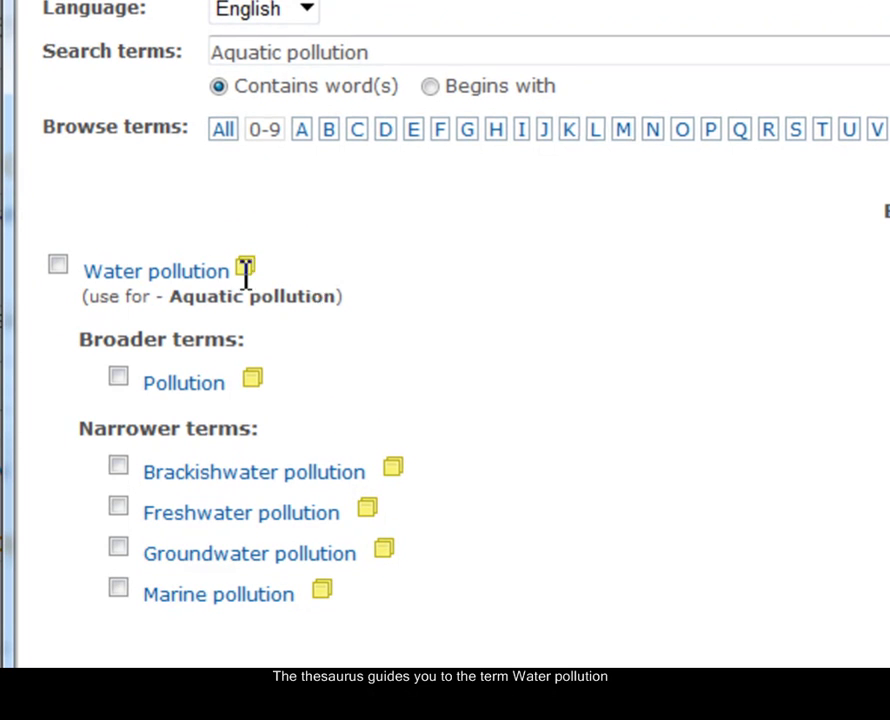
click(58, 264)
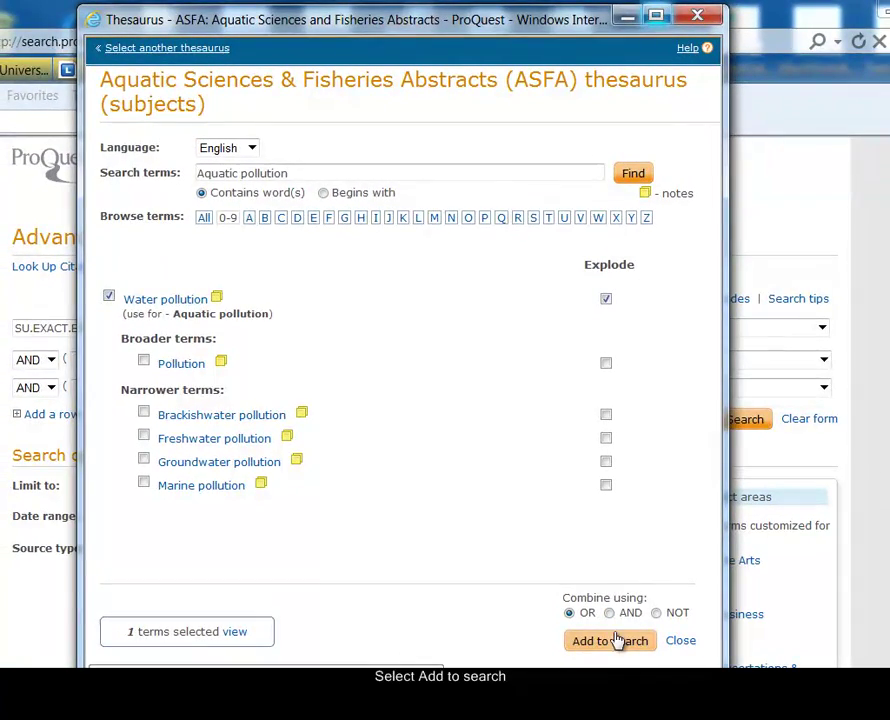
- Add exploded Water pollution as a second AND row, run it (1458 results), and reopen the form
click(612, 641)
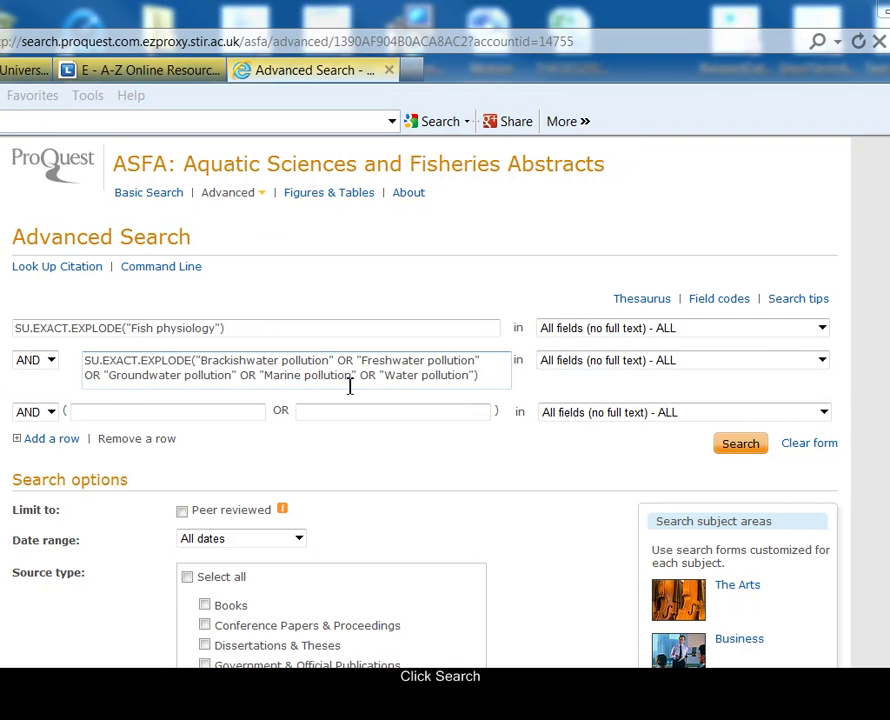
click(738, 452)
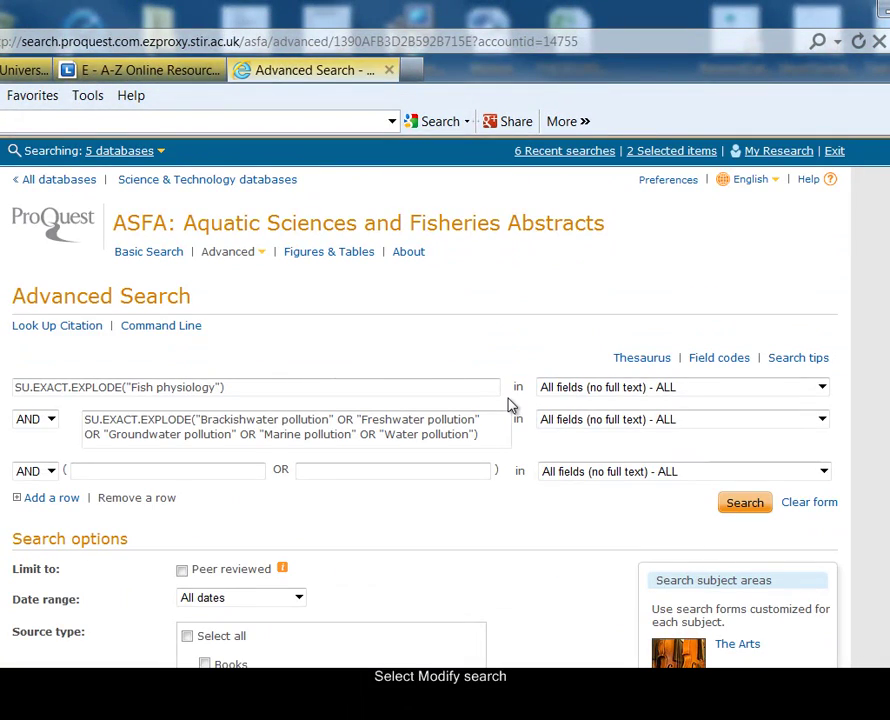
click(379, 436)
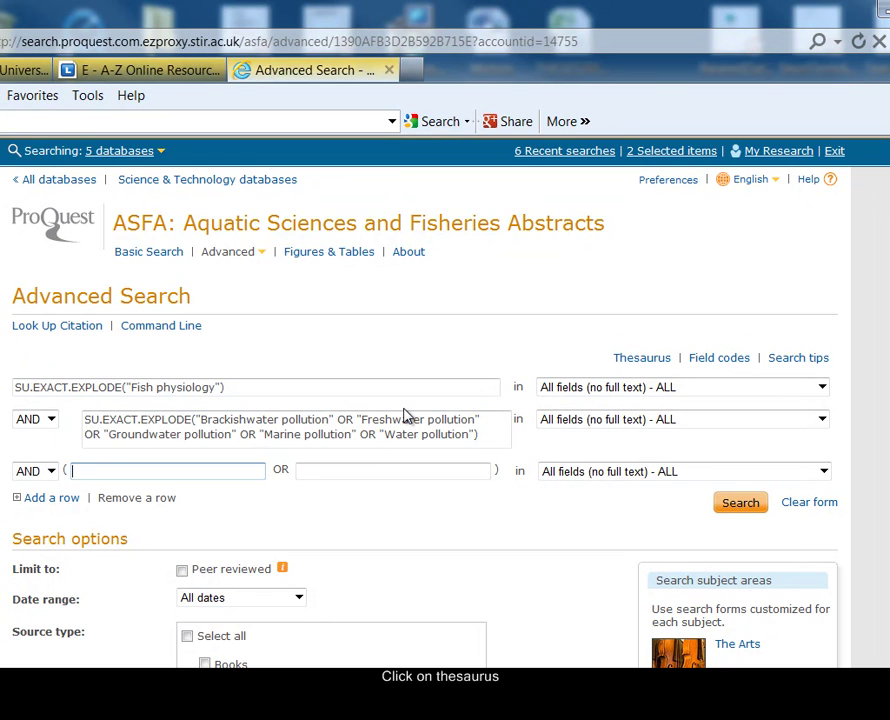
- Switch from the ASFA thesaurus to the Taxonomic Terms thesaurus
click(645, 363)
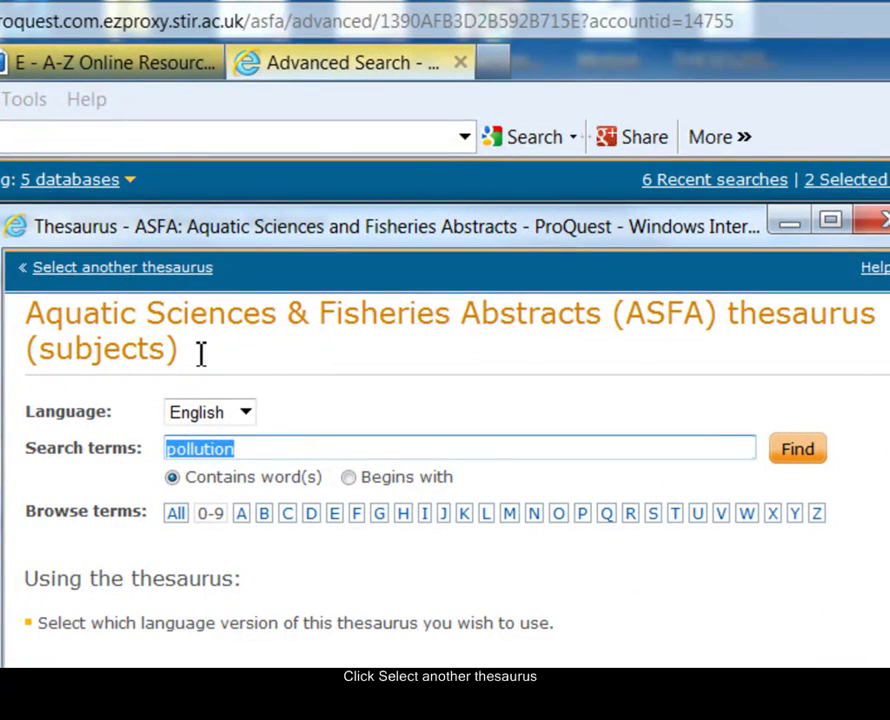
click(115, 278)
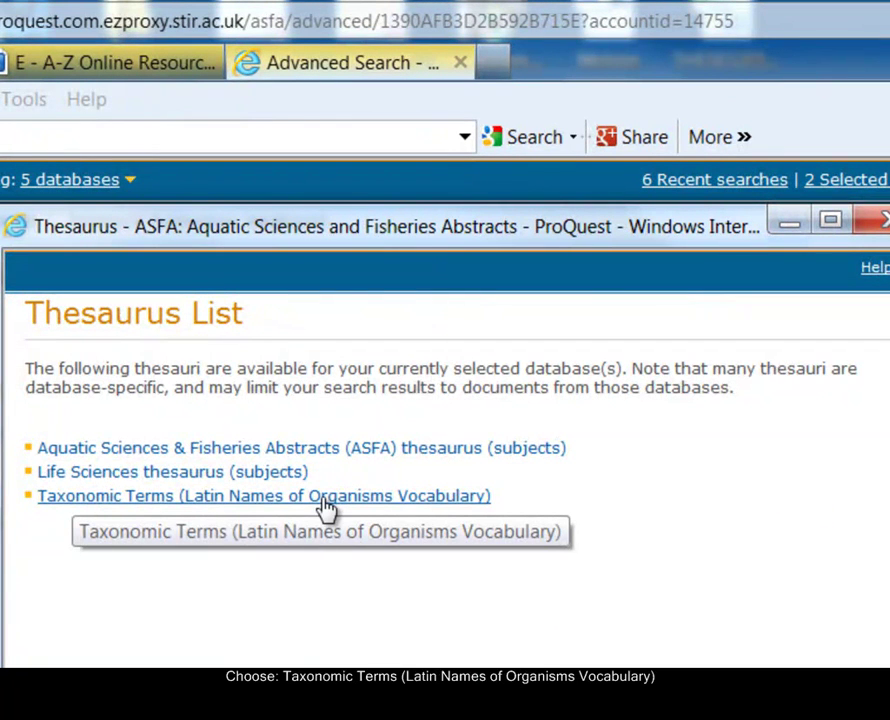
click(410, 505)
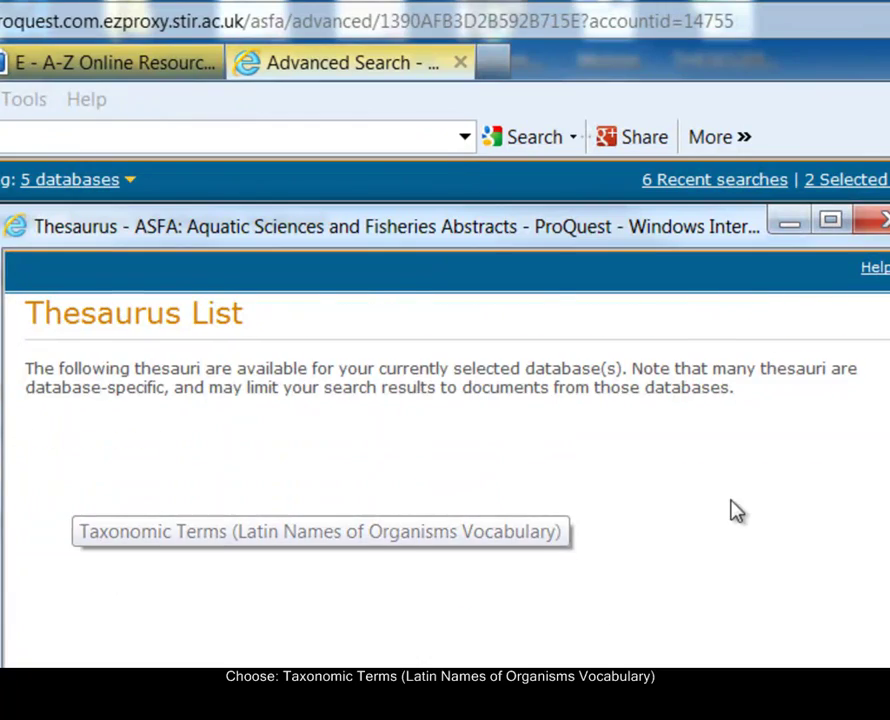
- Look up 'salmo salar', confirm its note covers Atlantic salmon, and tick Salmo salar
key(BackSpace)
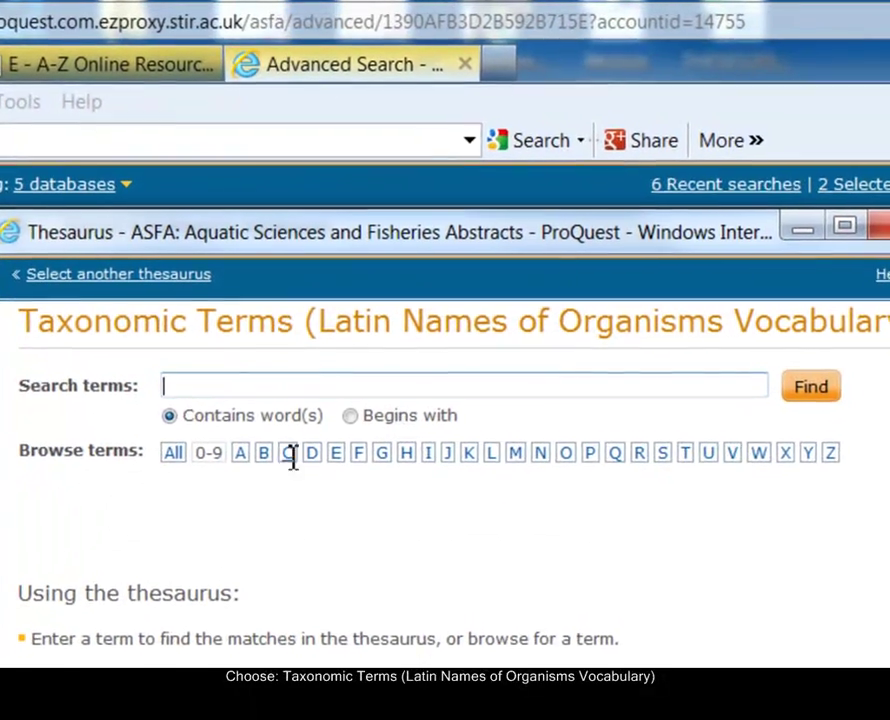
text(salmo salar)
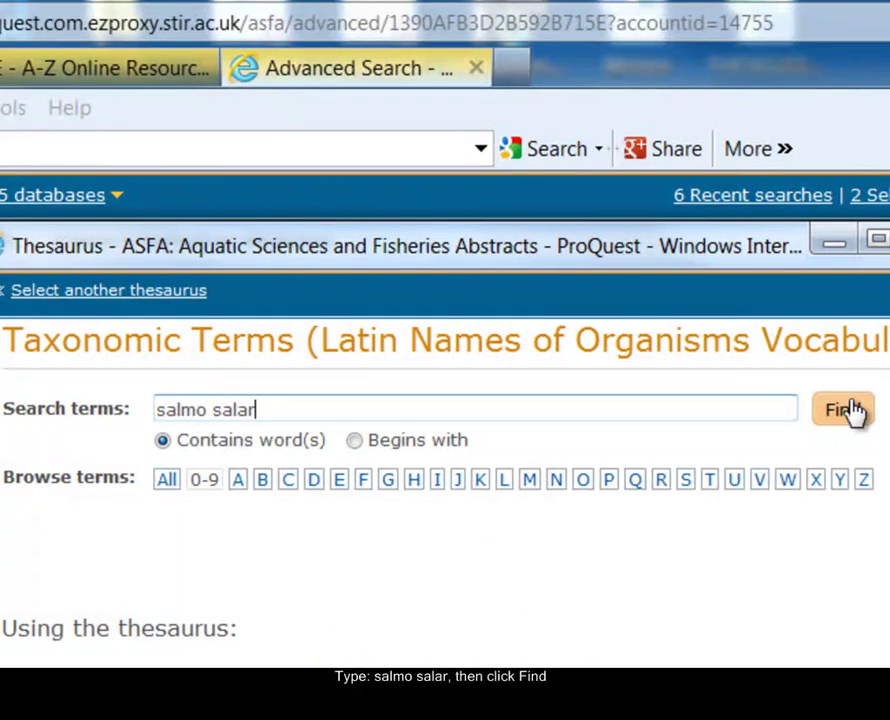
click(848, 410)
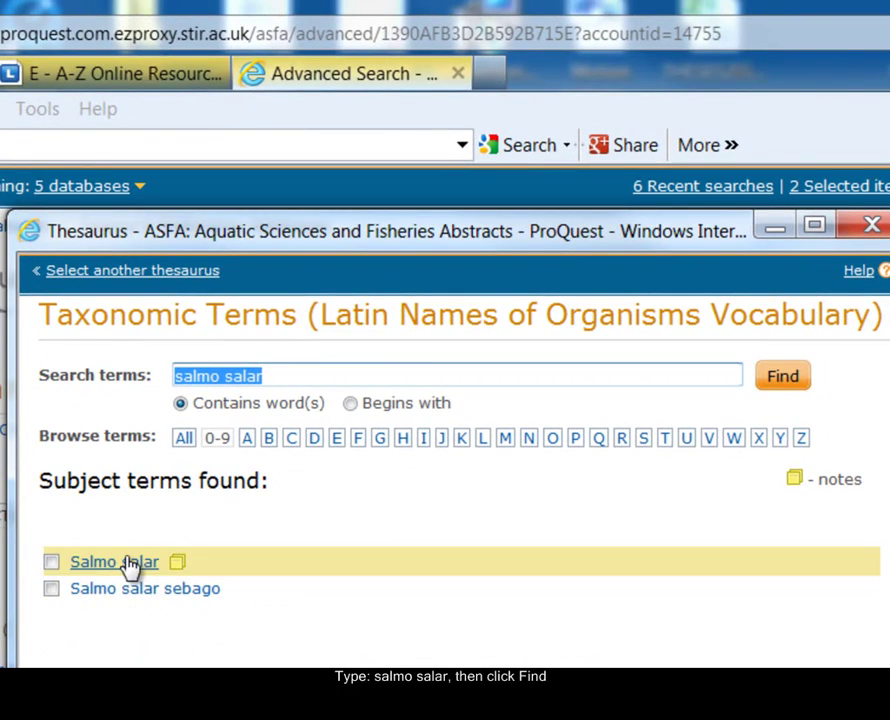
click(128, 566)
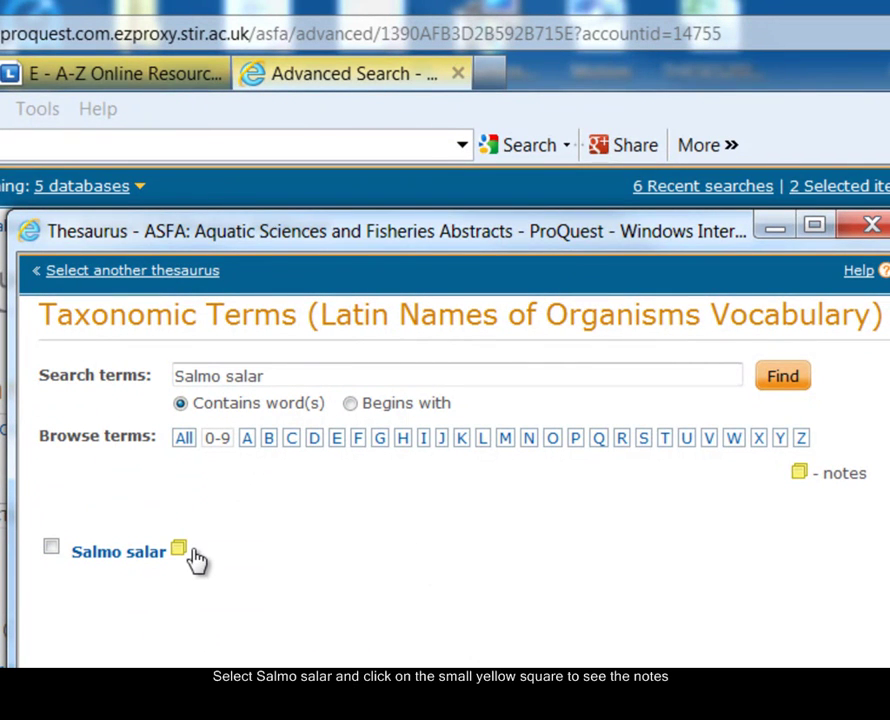
click(179, 549)
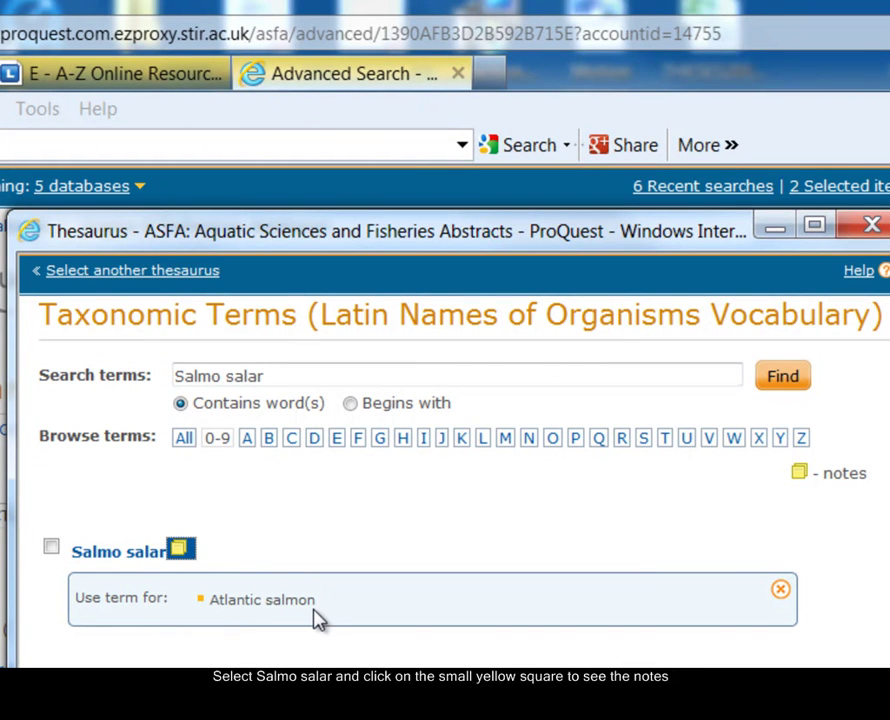
click(51, 547)
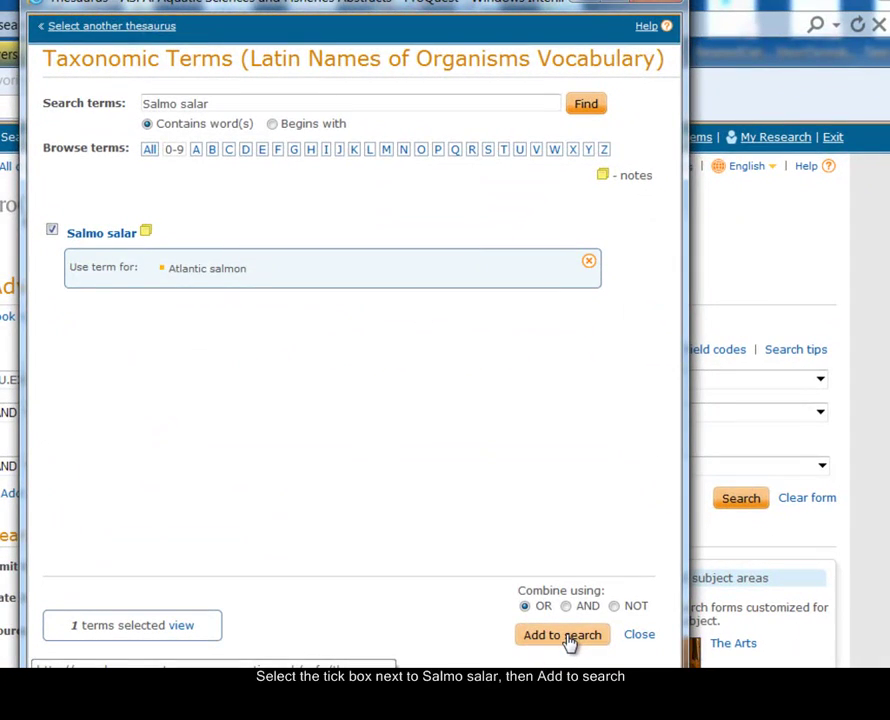
- Add SU.EXACT("Salmo salar") as the third AND row and run the full search for 27 results
click(566, 636)
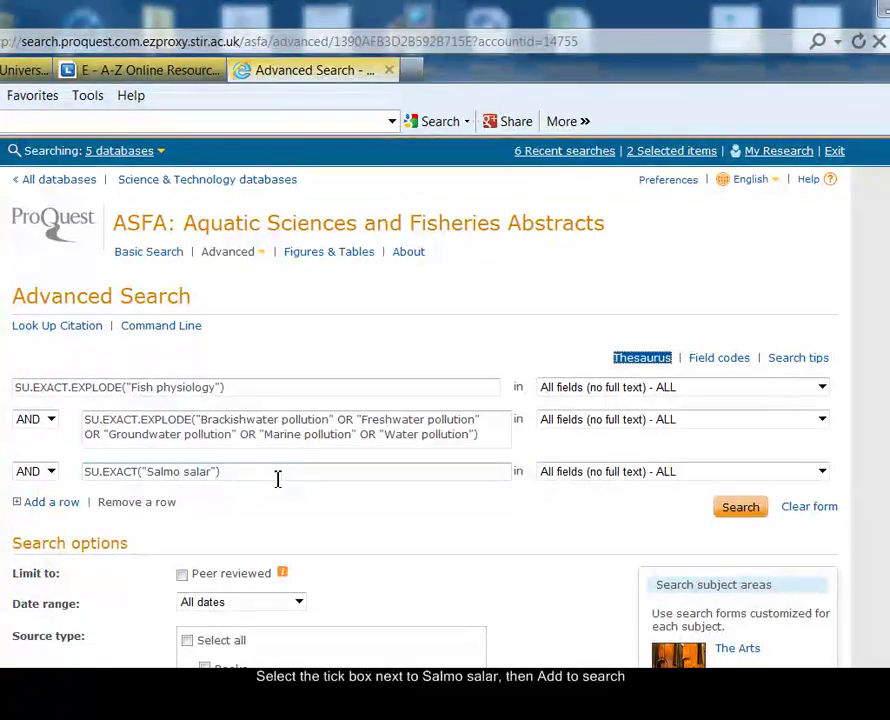
click(739, 510)
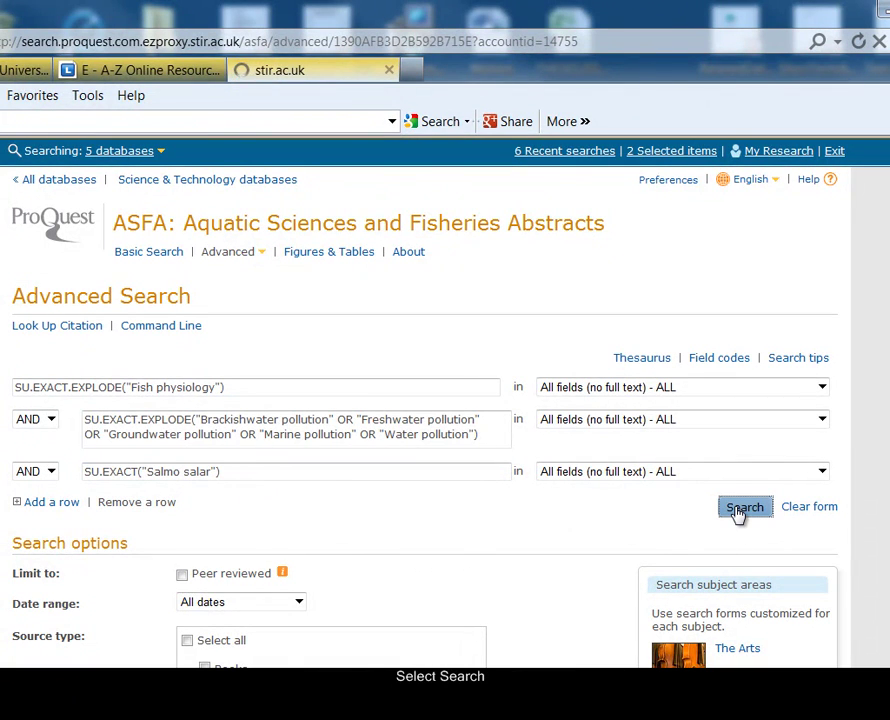